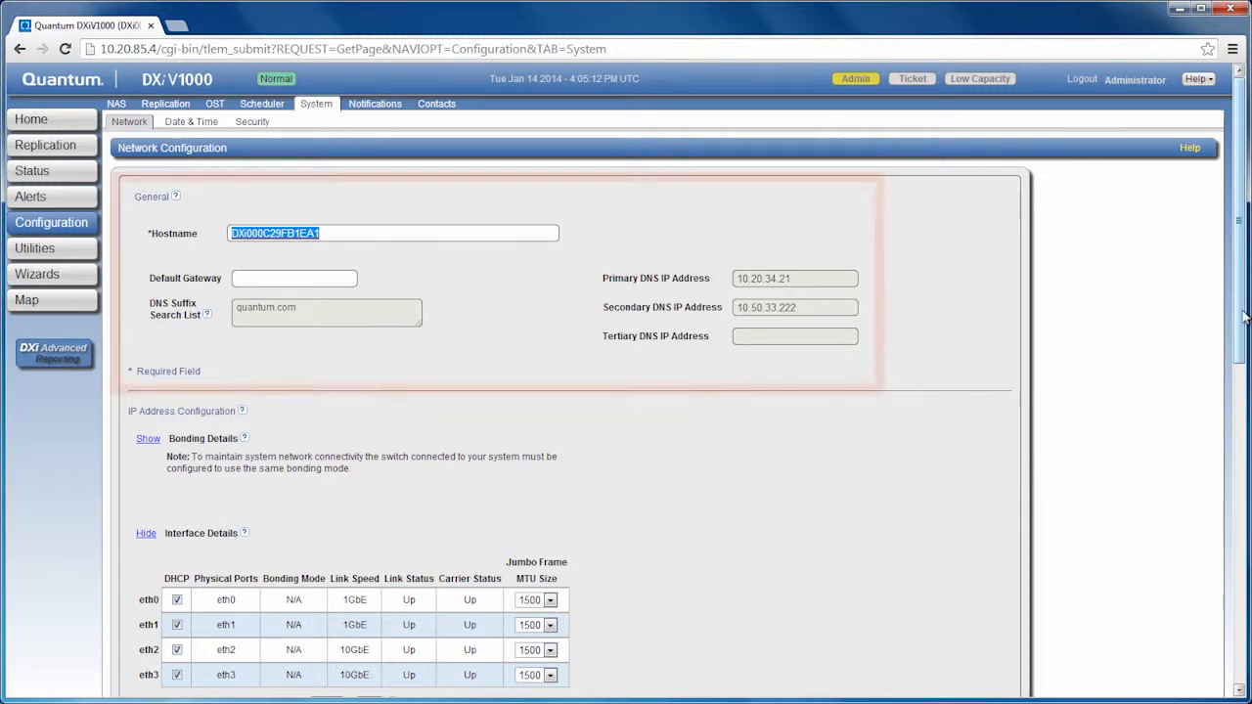
Step: Set the hostname to Trainv1000 in the general network settings
left_click_drag(1244, 315, 1244, 544)
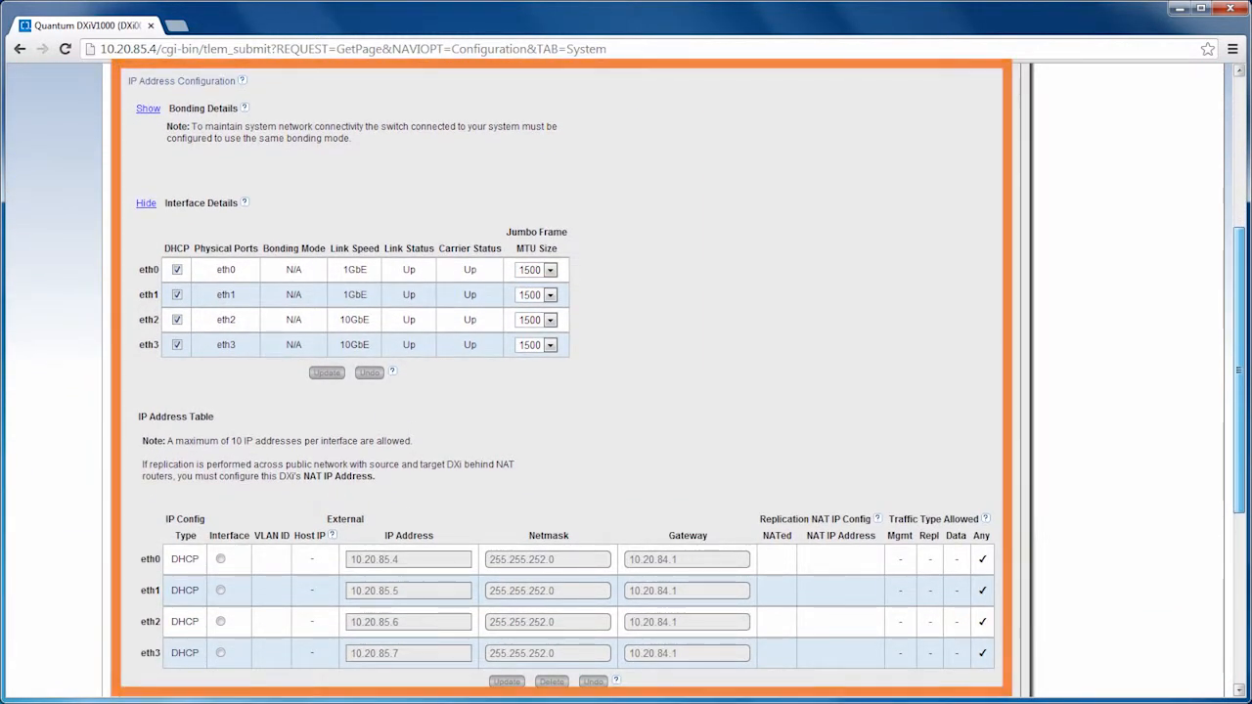
left_click_drag(1239, 370, 1239, 539)
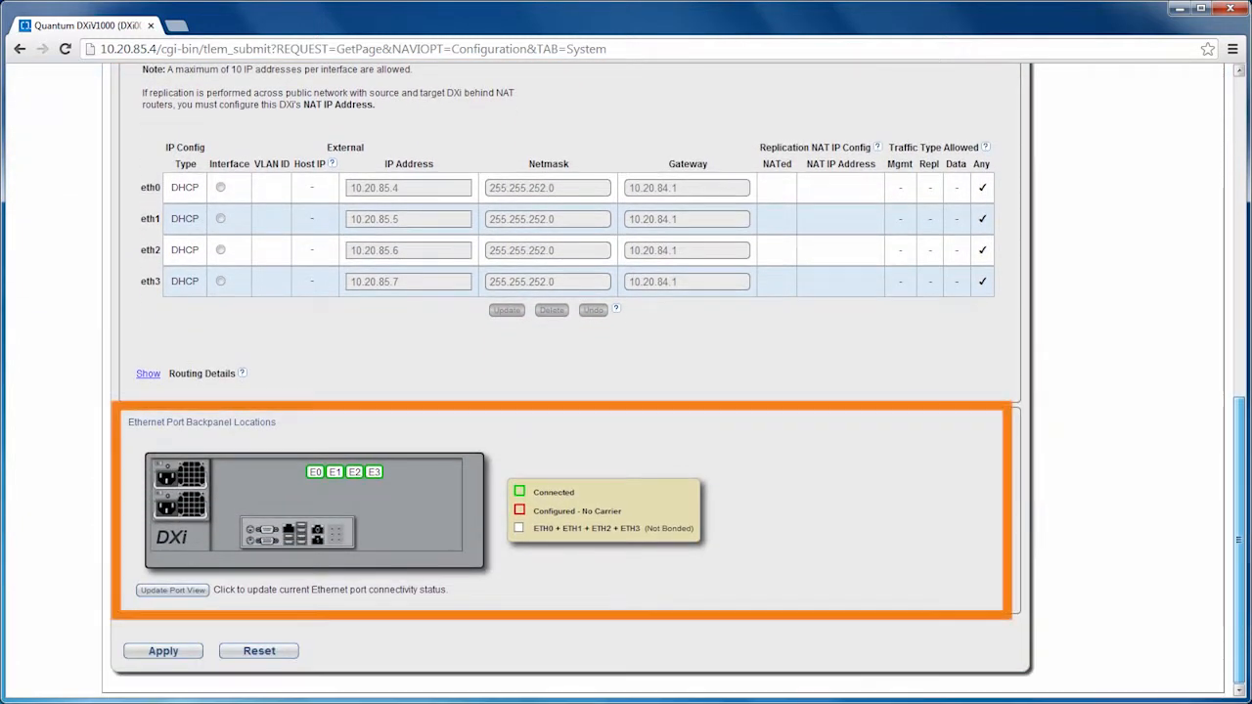
left_click_drag(1246, 634, 1236, 307)
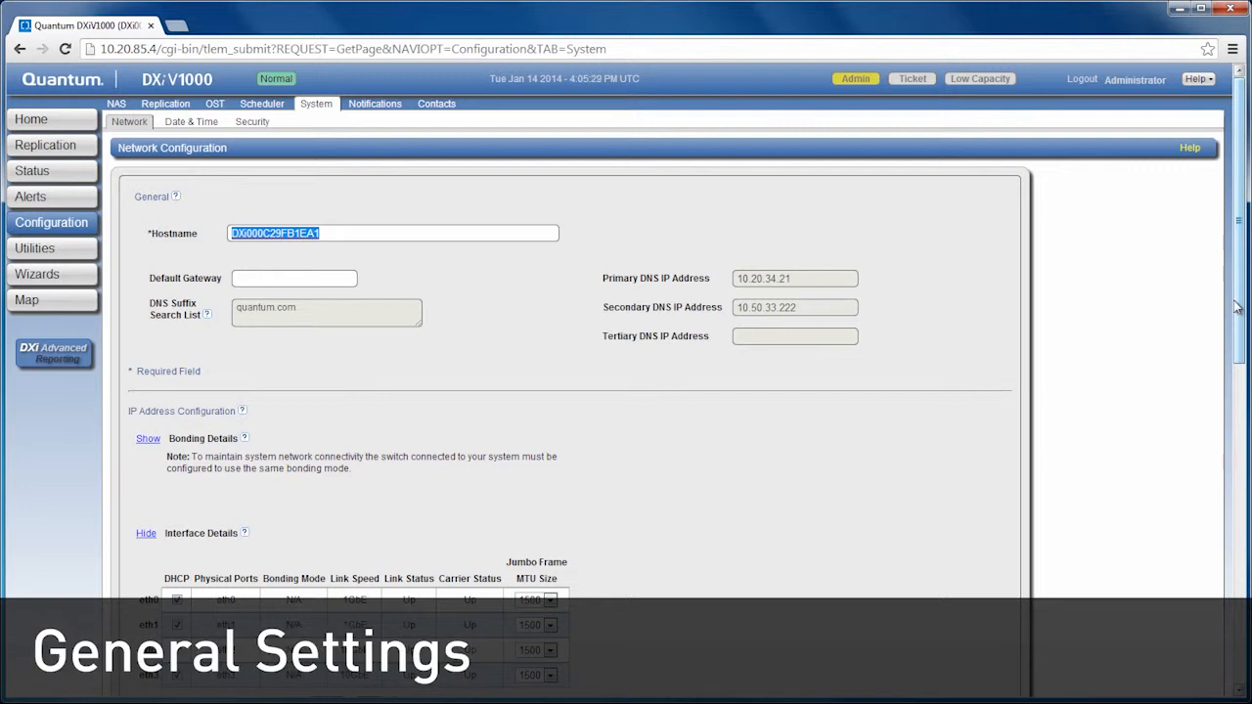
left_click(553, 234)
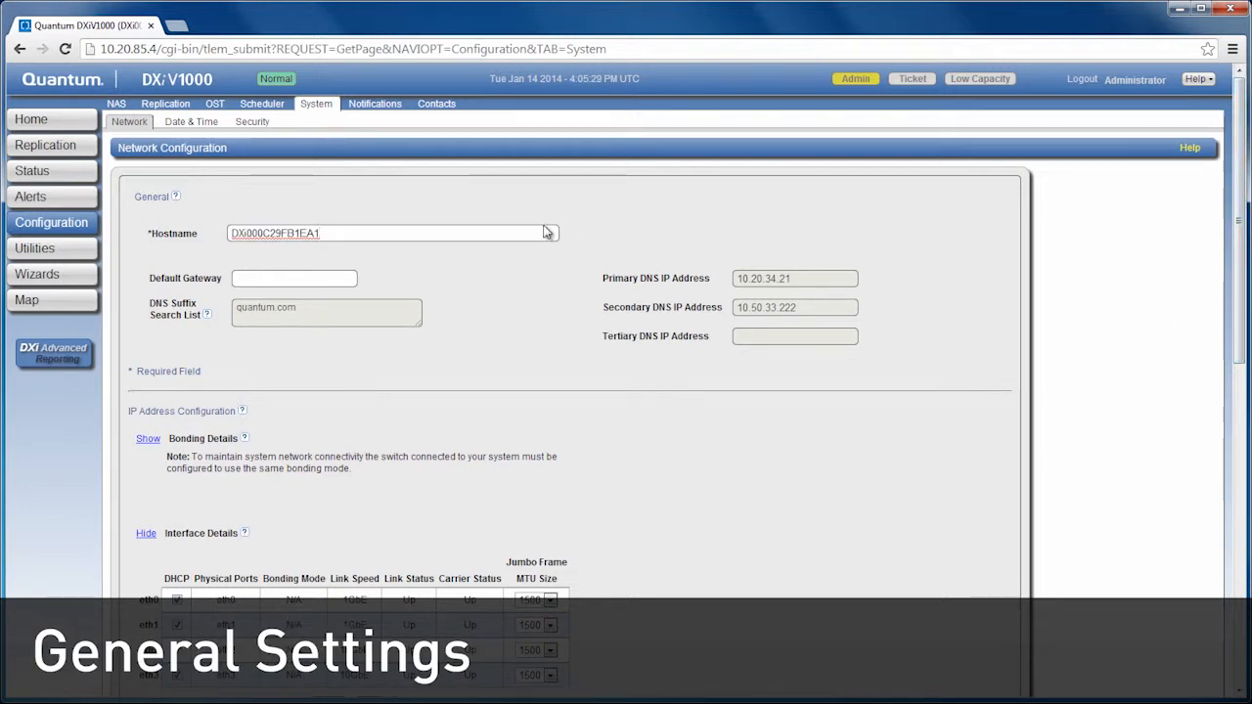
key("ctrl+a")
key("BackSpace")
type("Tra")
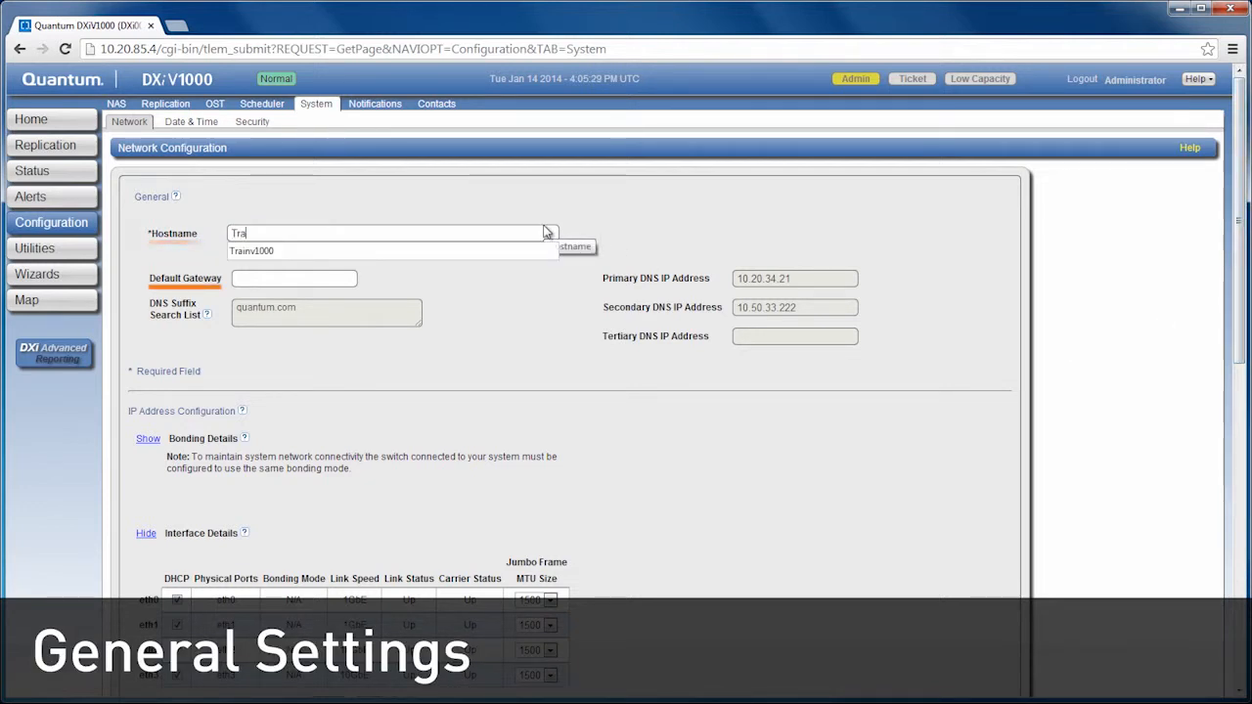
type("inv1000")
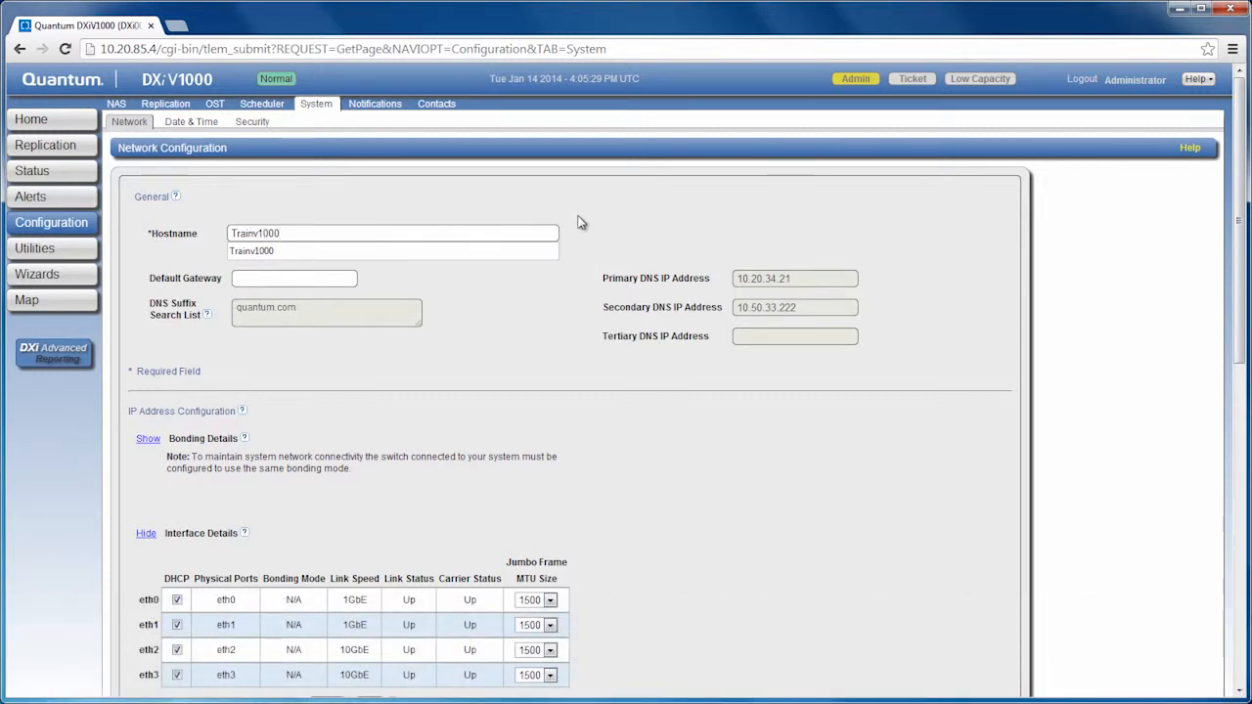
left_click(578, 223)
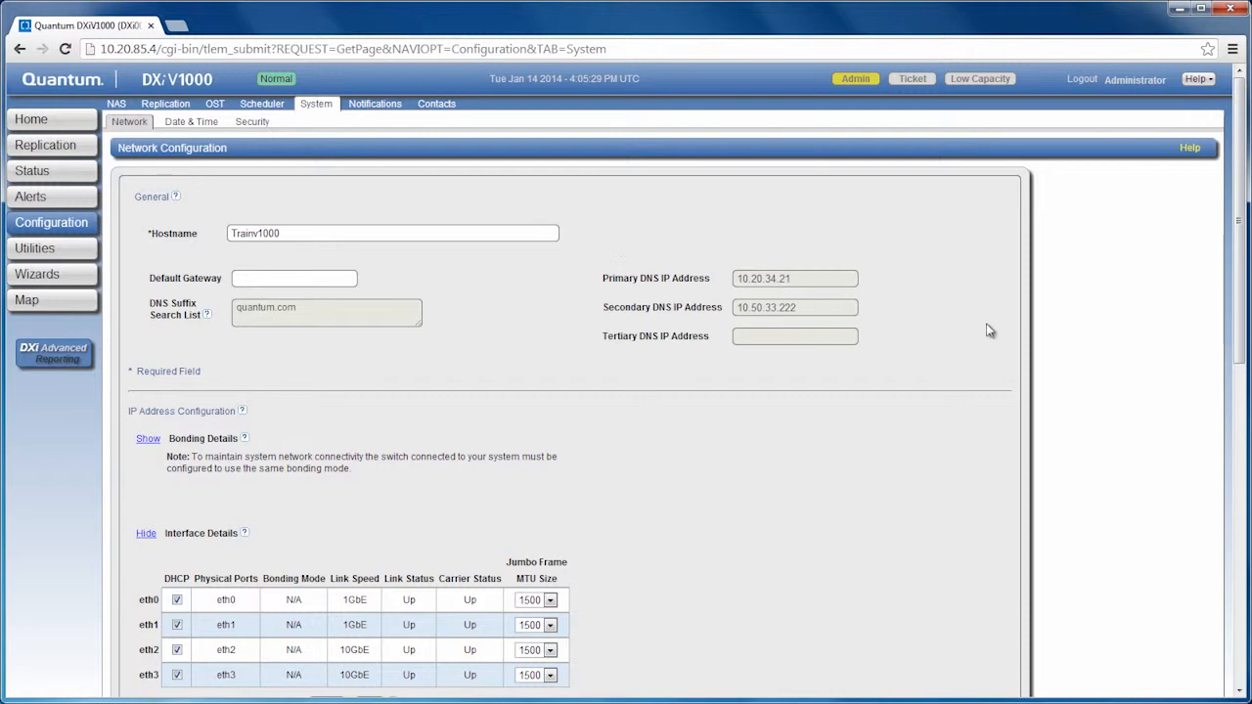
Step: Expand the bonding details, and update eth0 to have DHCP disabled and a jumbo frame MTU size of 9000
left_click_drag(1236, 296, 1242, 446)
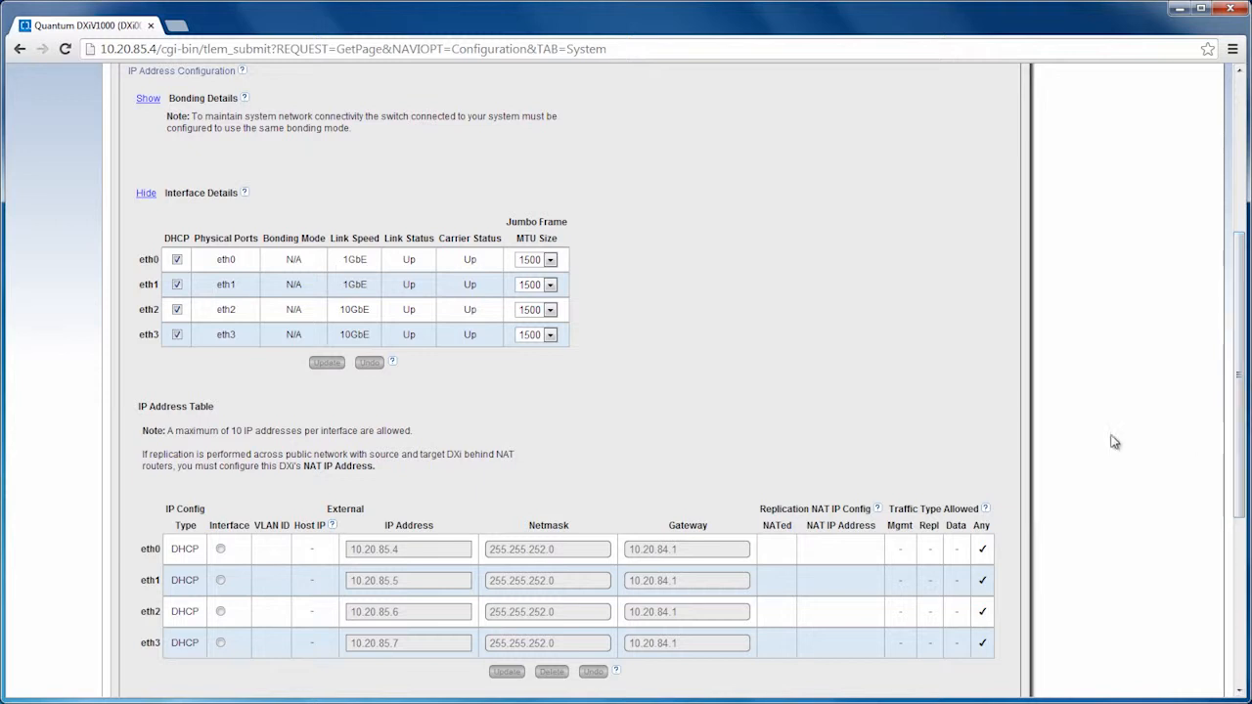
left_click(148, 100)
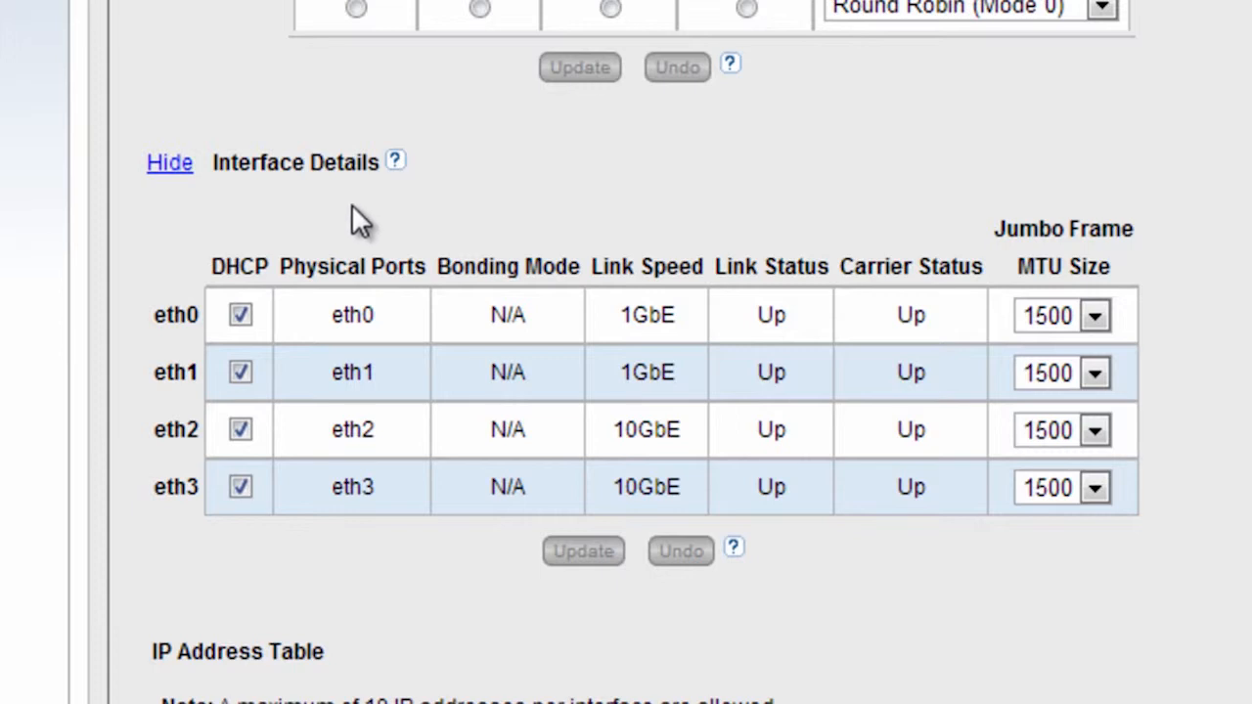
left_click(240, 314)
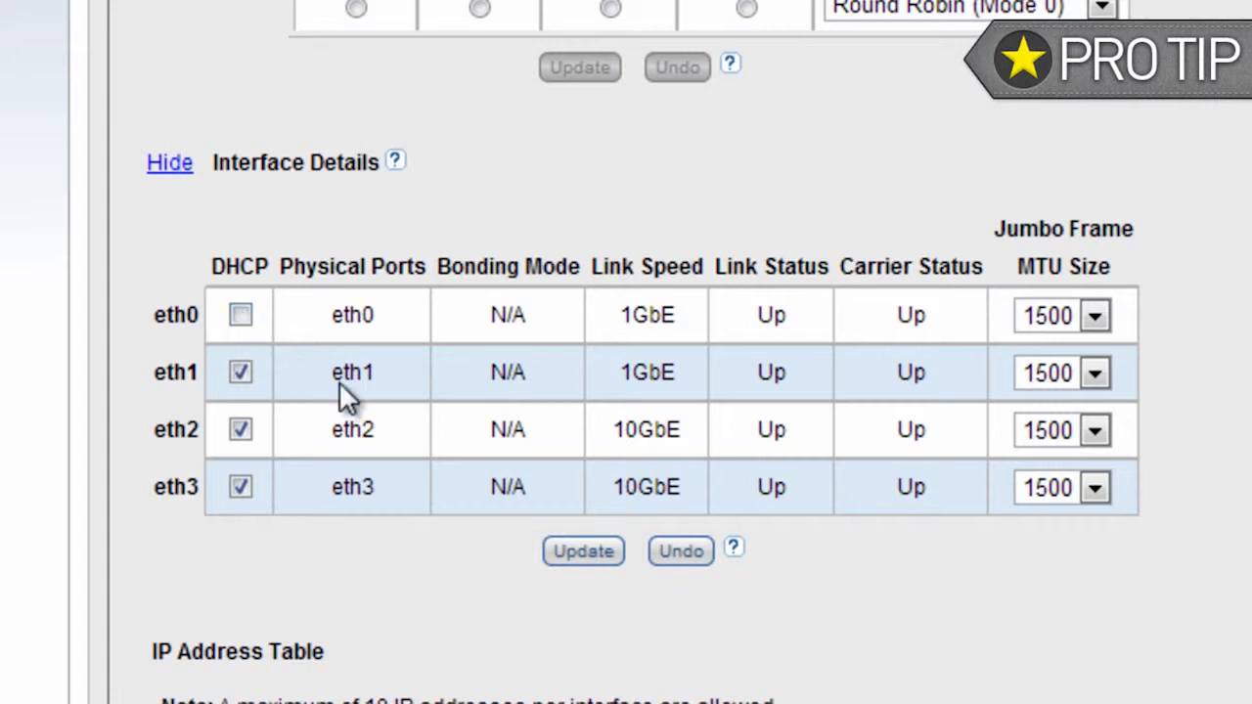
left_click(1093, 317)
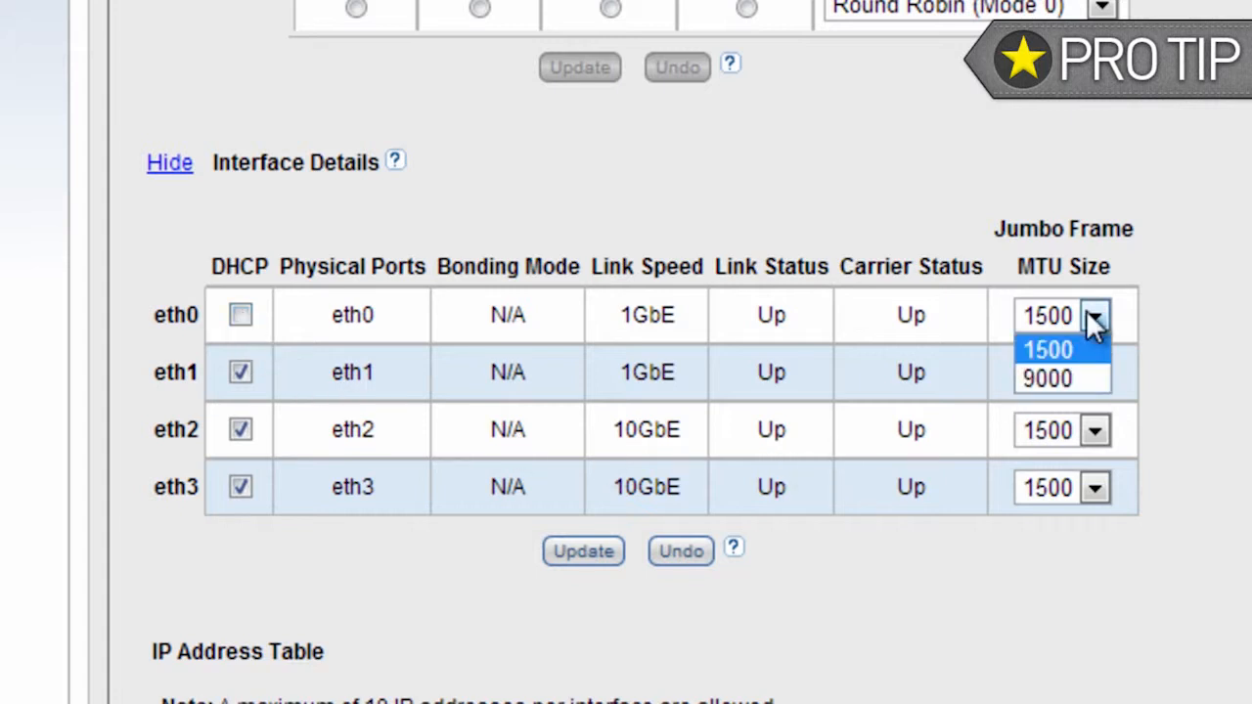
left_click(1083, 376)
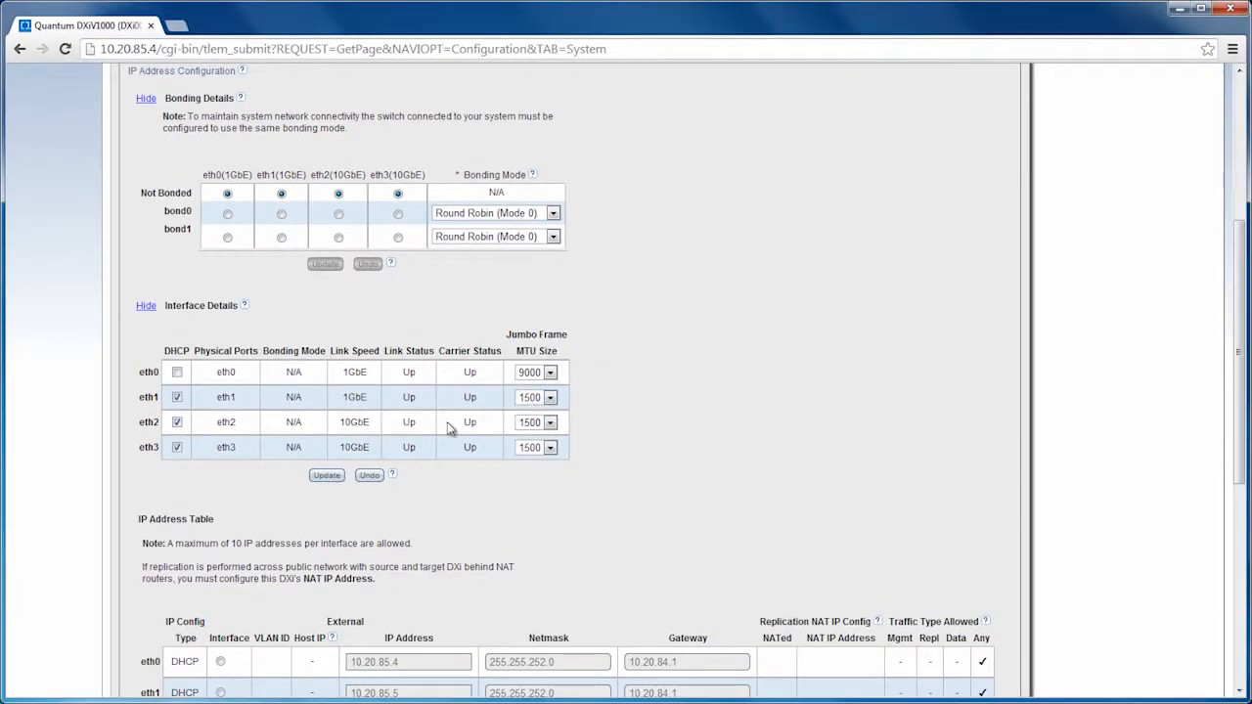
left_click(327, 476)
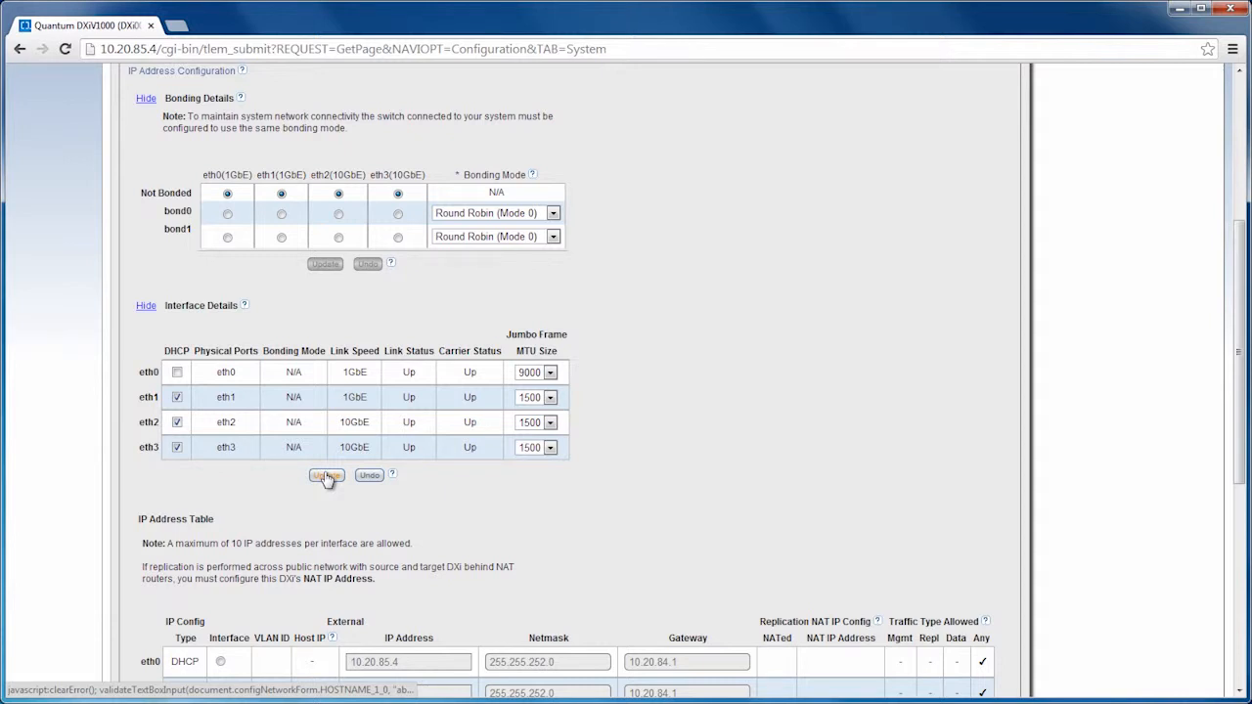
left_click(327, 476)
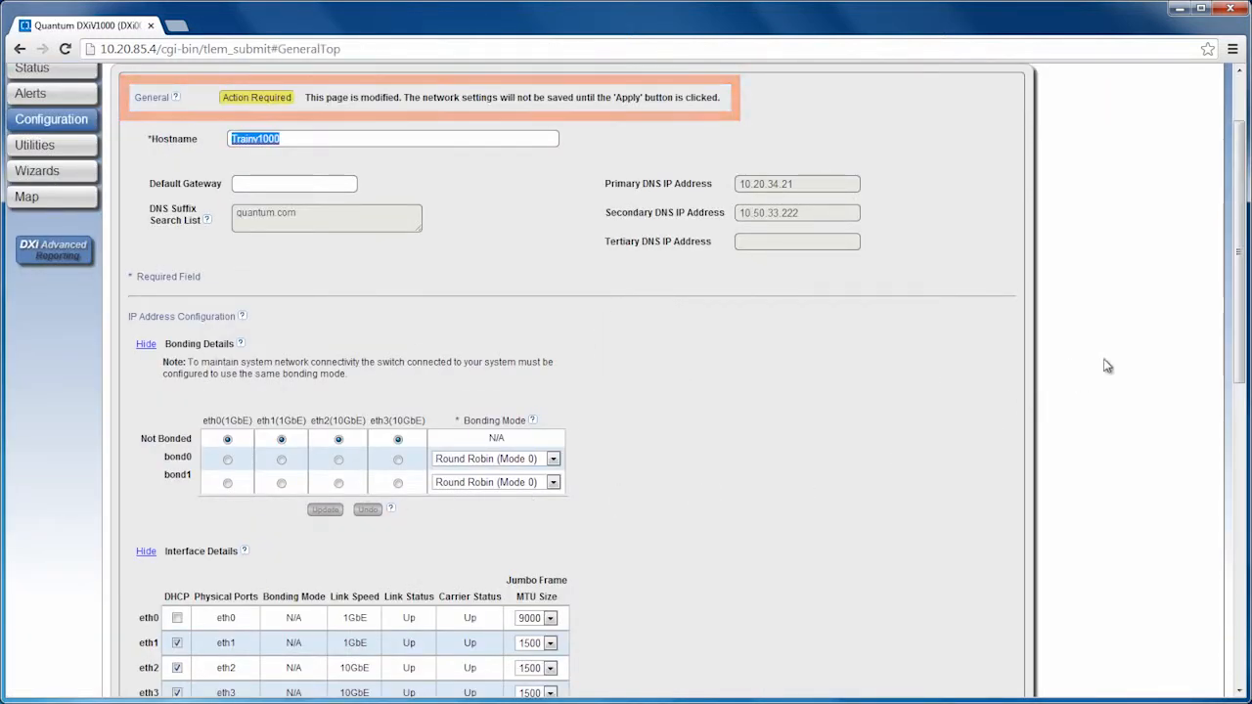
Step: Add a static IP to eth0 with address 10.20.85.200, netmask 255.255.252.0 and gateway 10.20.84.1, leaving the VLAN ID disabled
left_click_drag(1229, 273, 1236, 522)
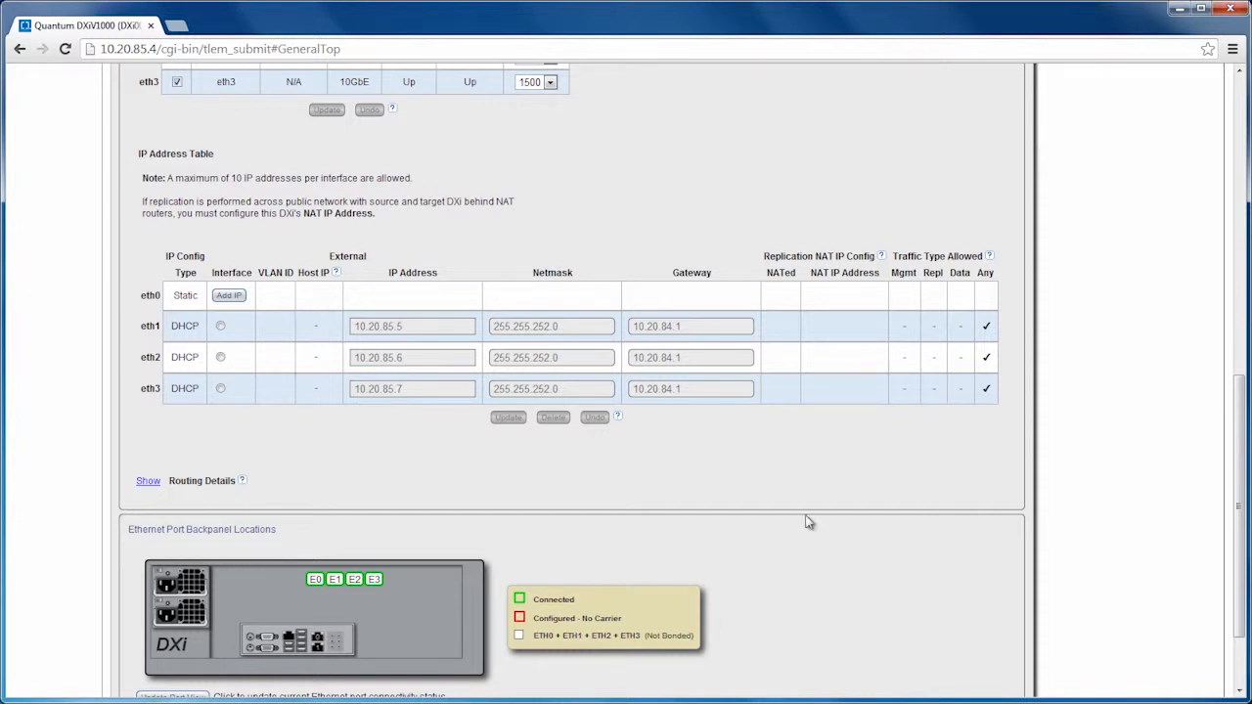
left_click(235, 295)
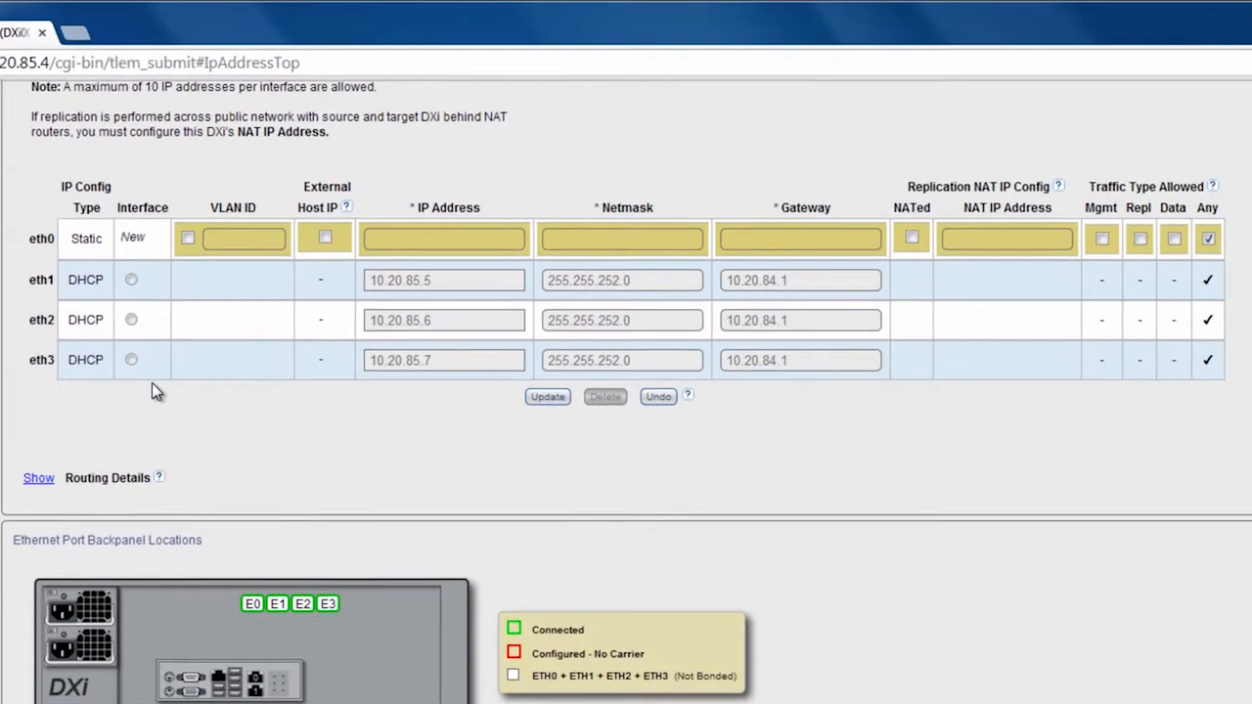
left_click(419, 217)
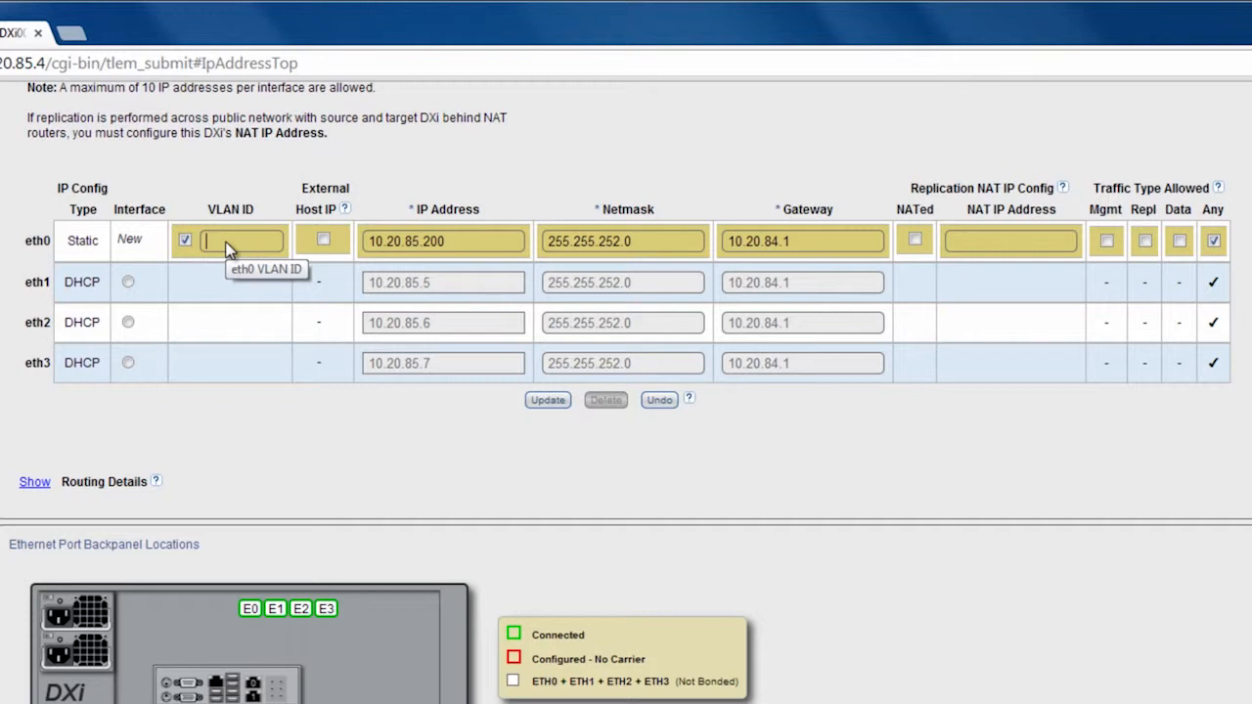
left_click(185, 240)
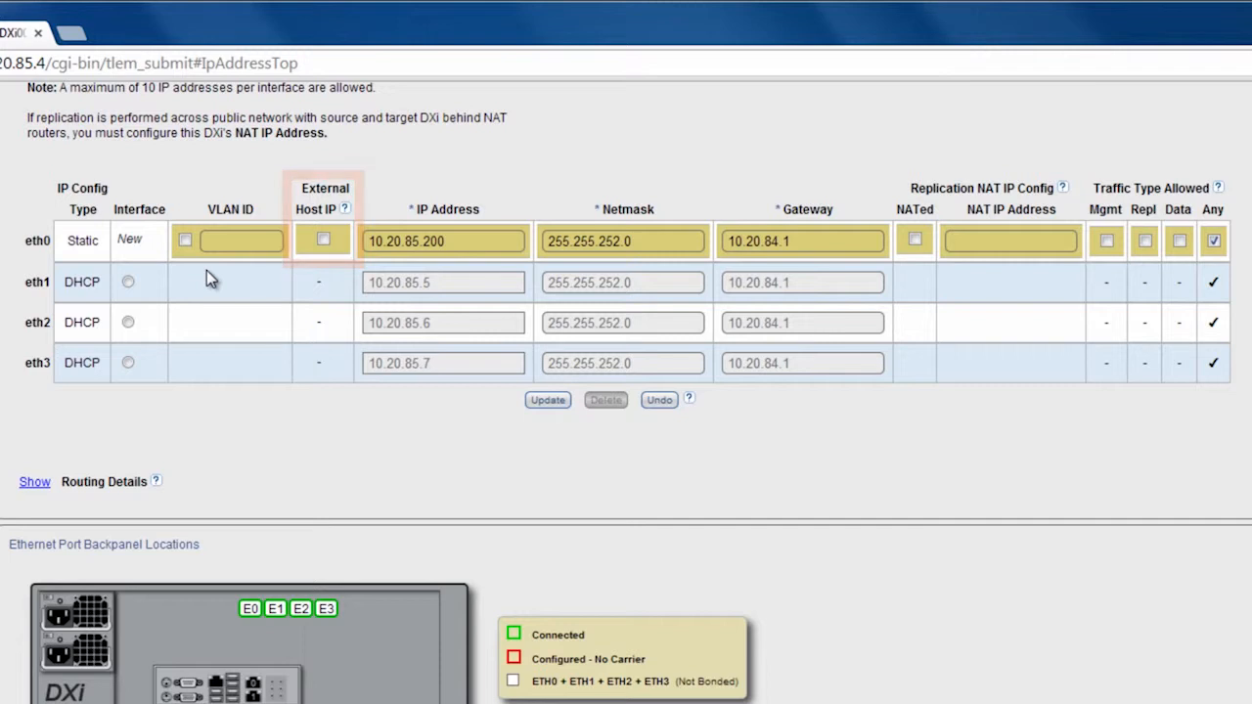
left_click(323, 240)
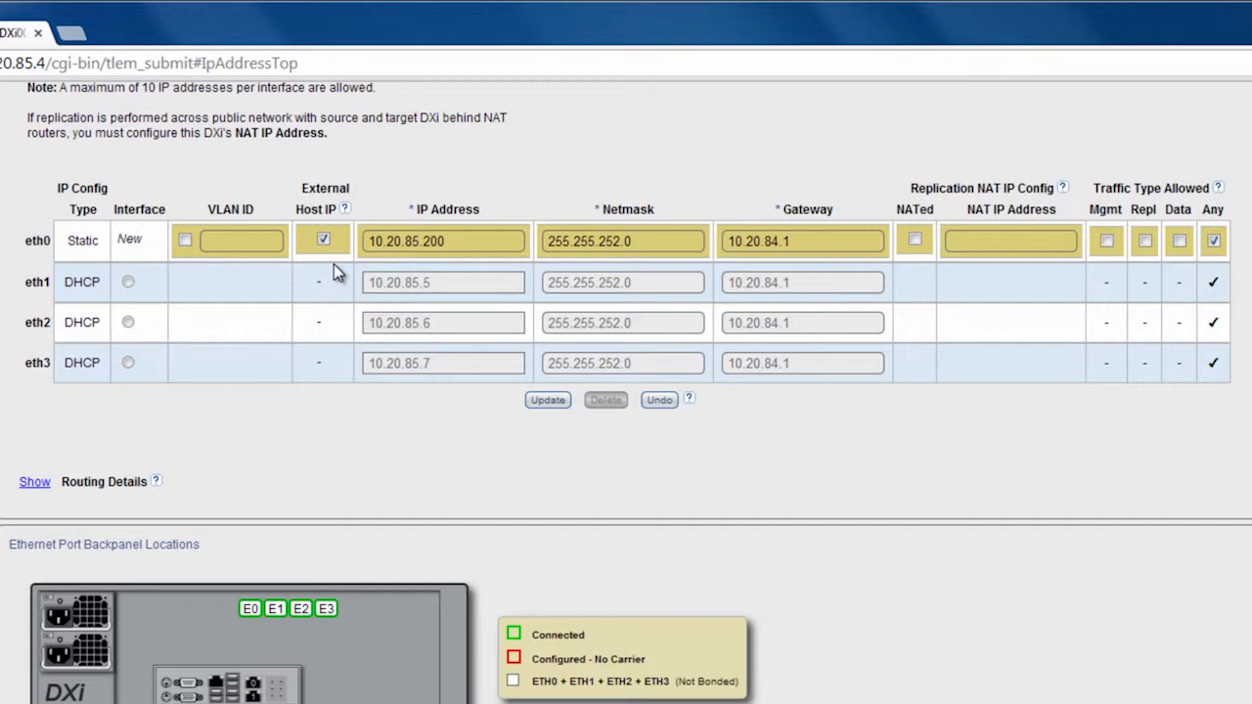
left_click(326, 241)
left_click(914, 240)
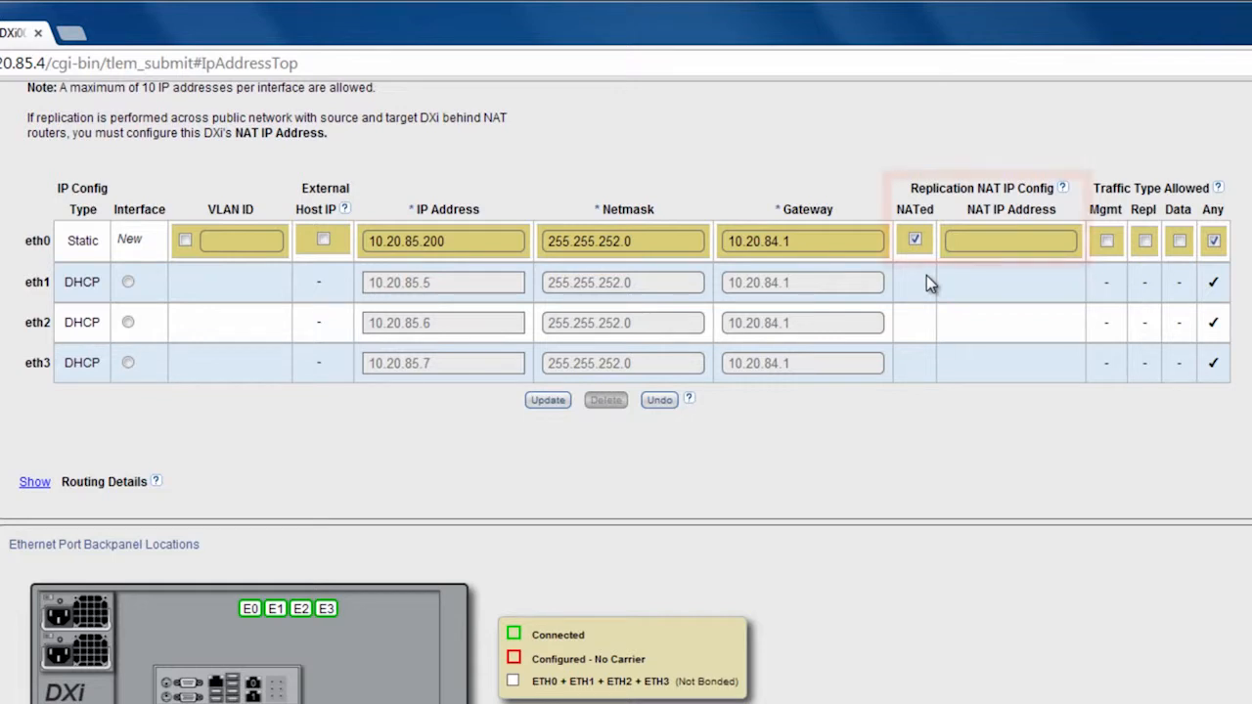
left_click(951, 246)
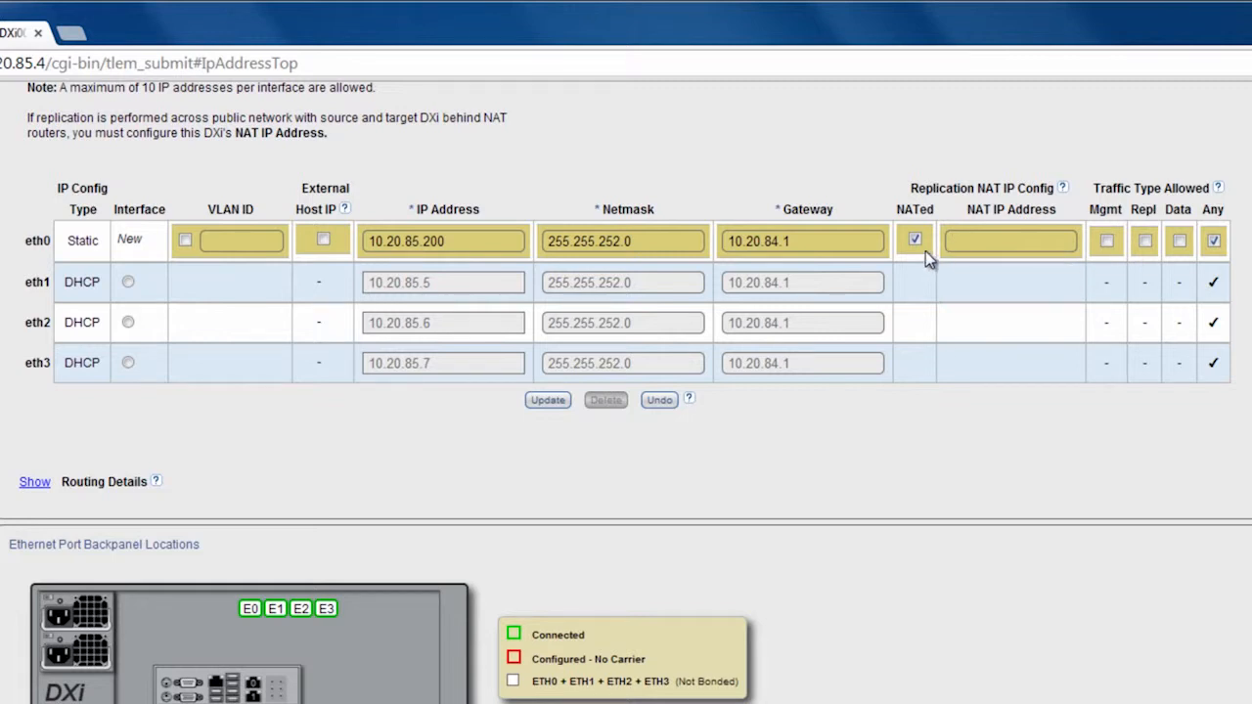
left_click(915, 240)
Step: Update the IP address table with the new static eth0 entry and show the routing details
left_click(548, 401)
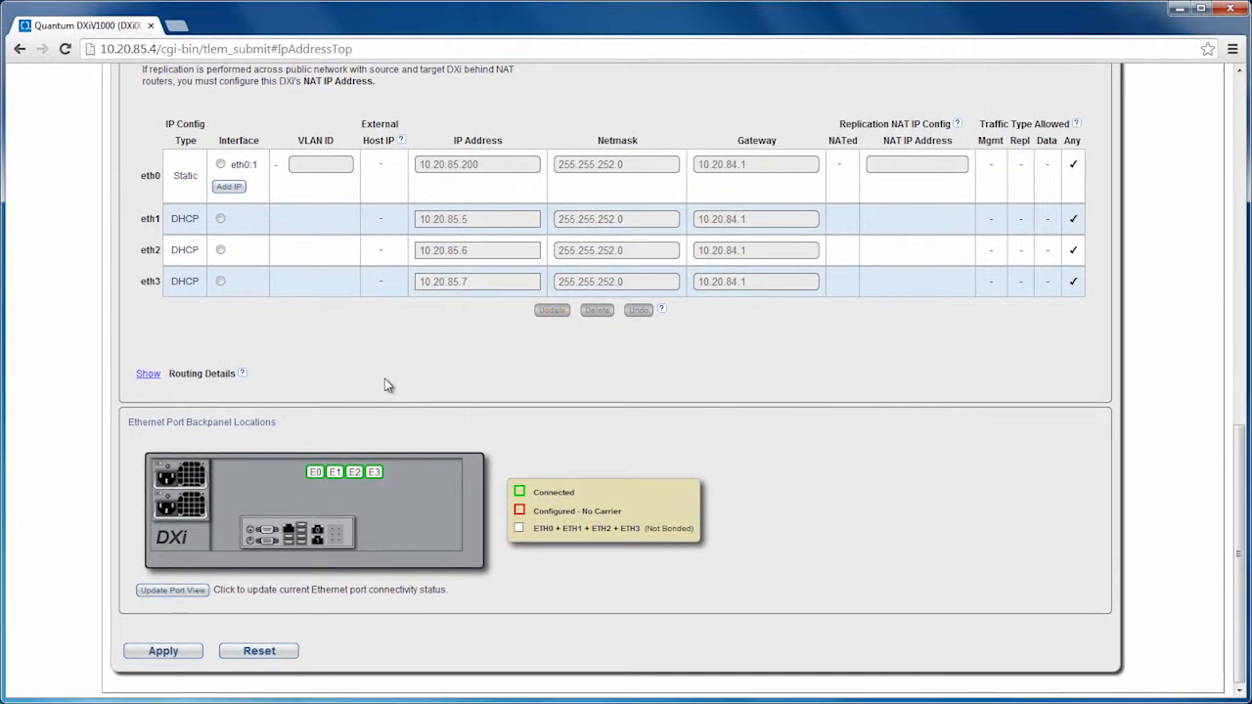
left_click(147, 375)
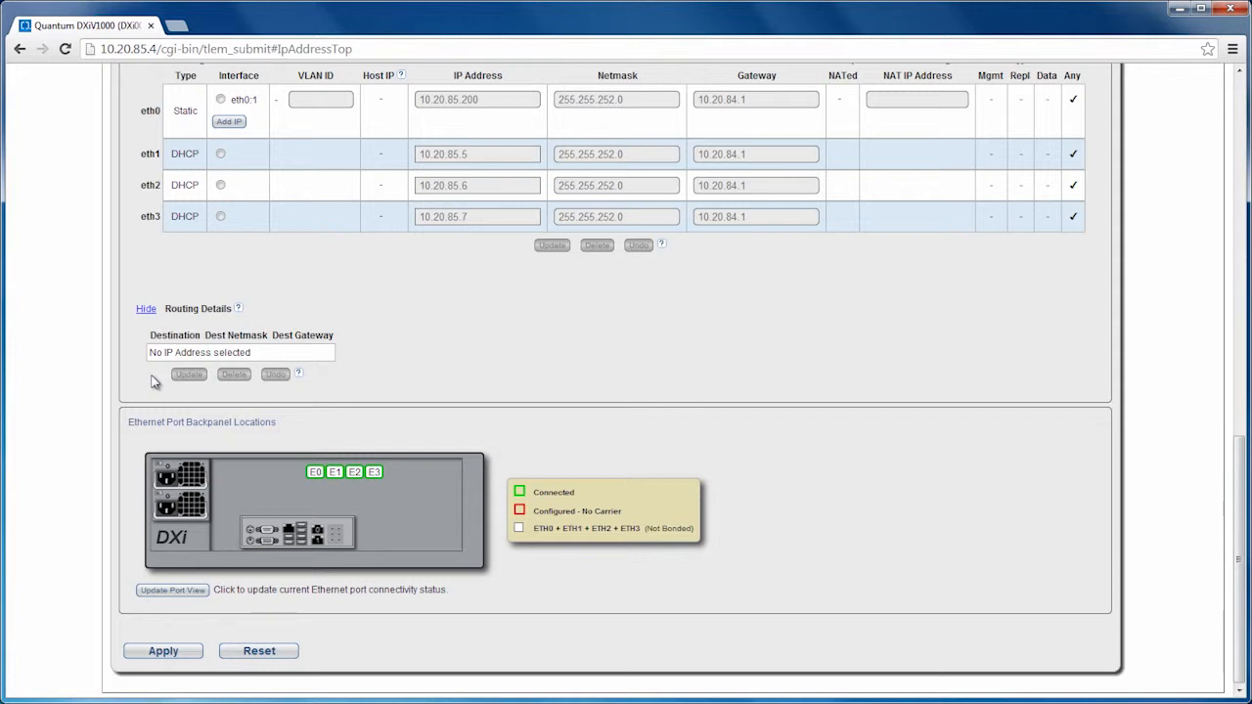
Step: Apply the network configuration changes and confirm both the settings and the immediate system reboot
left_click(184, 651)
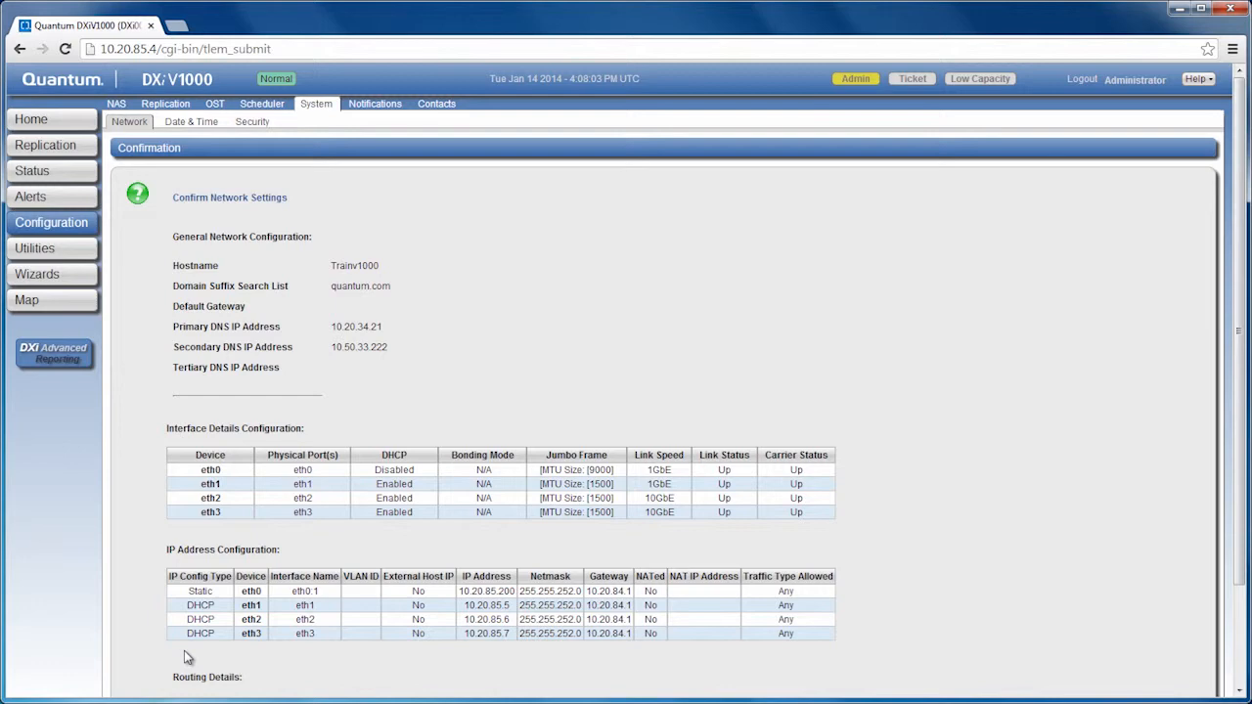
scroll(184, 650, "down", 2)
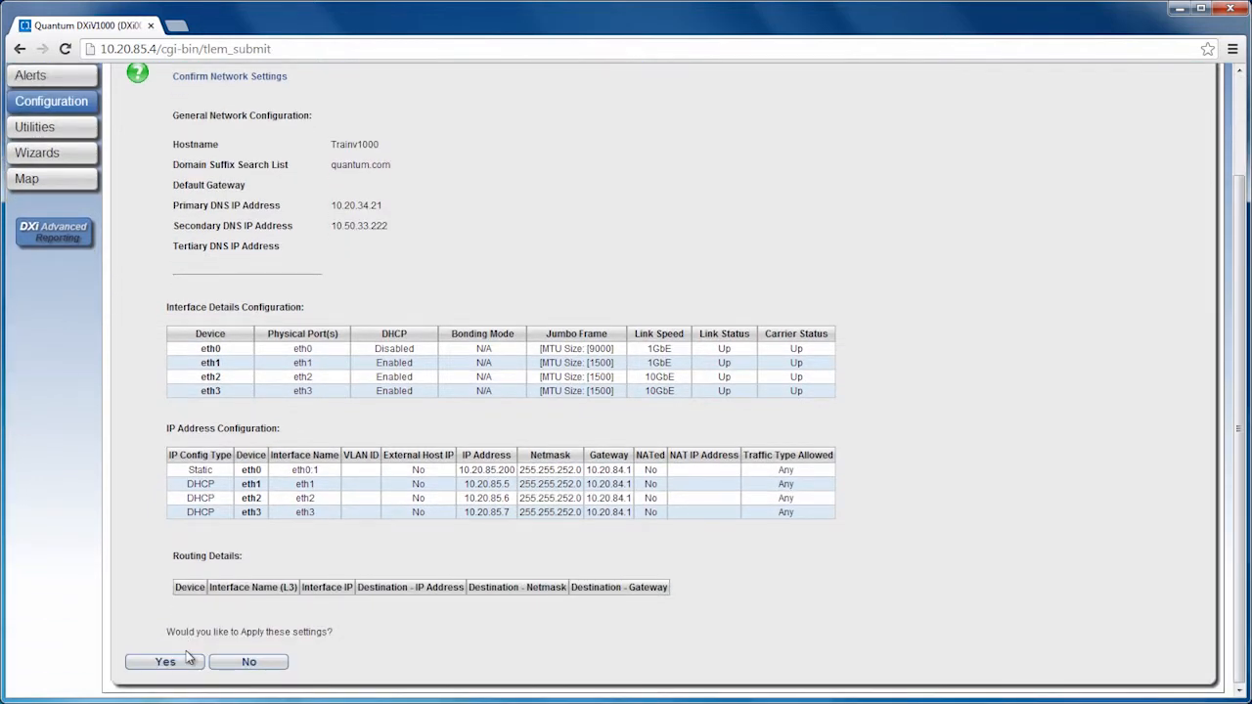
left_click(188, 660)
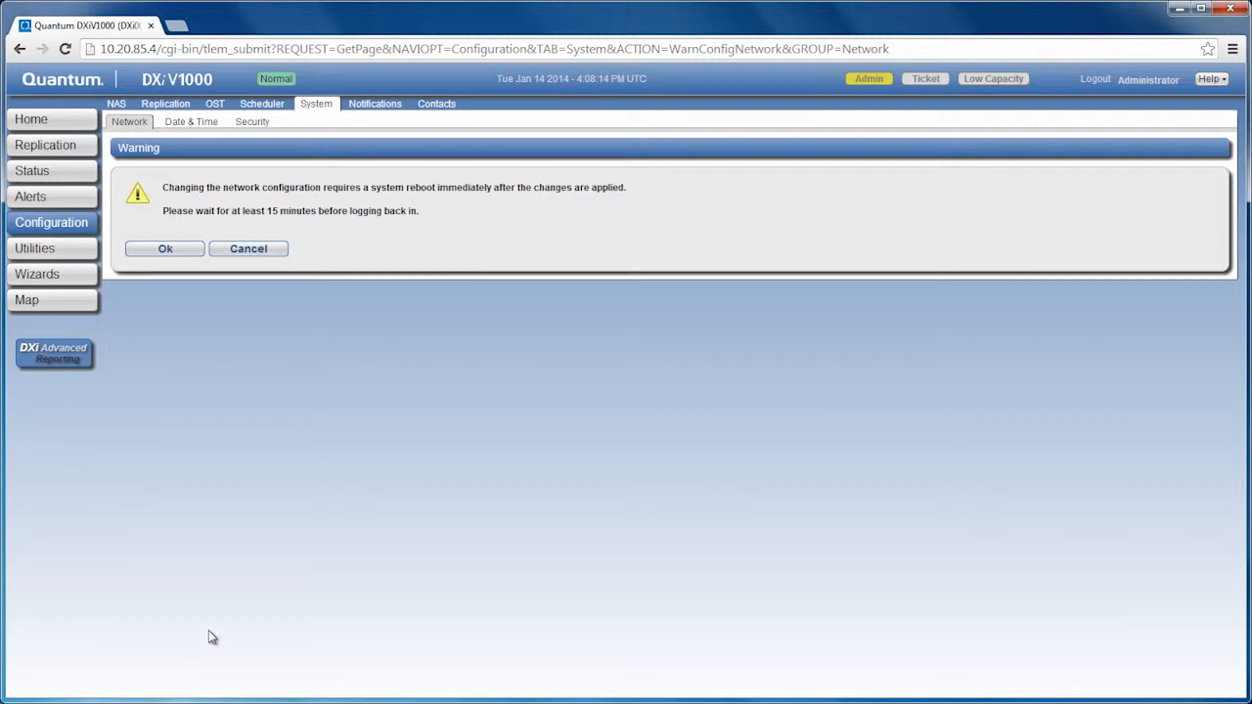
left_click(182, 250)
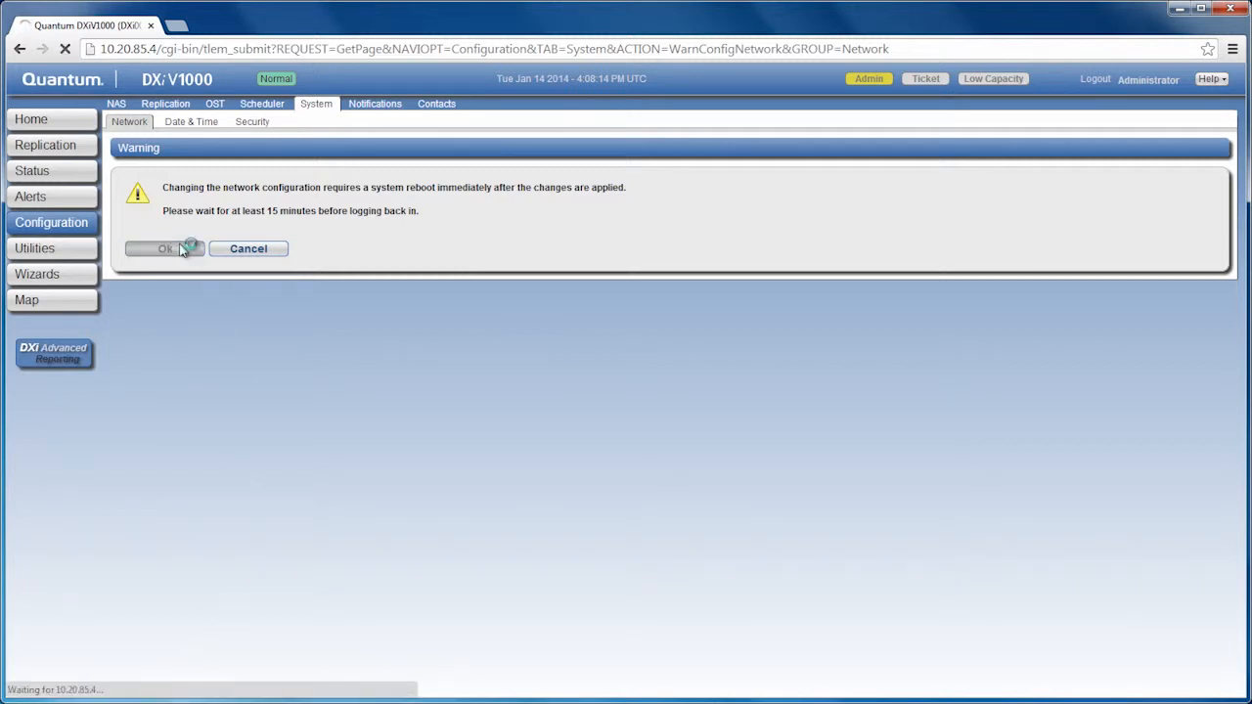